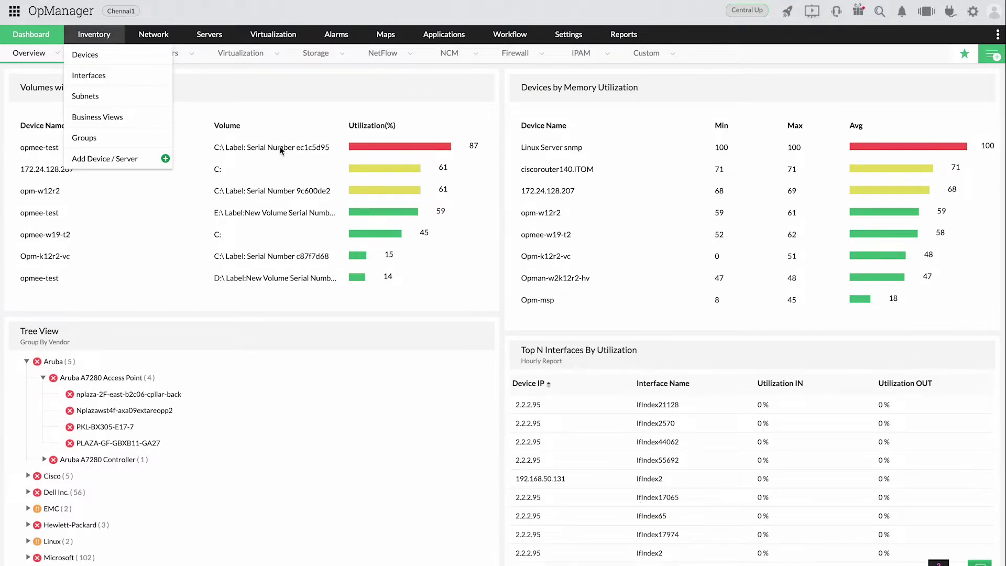
pyautogui.scroll(-1, 404, 239)
pyautogui.scroll(-2, 405, 239)
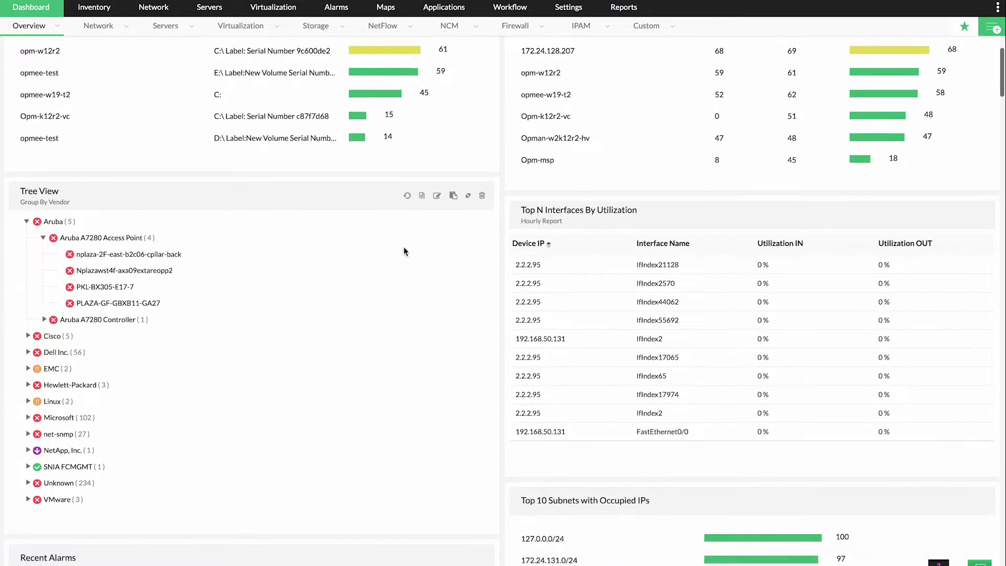
pyautogui.scroll(-2, 403, 252)
pyautogui.scroll(-1, 403, 252)
pyautogui.scroll(-2, 405, 251)
pyautogui.scroll(-2, 405, 252)
pyautogui.scroll(-1, 404, 251)
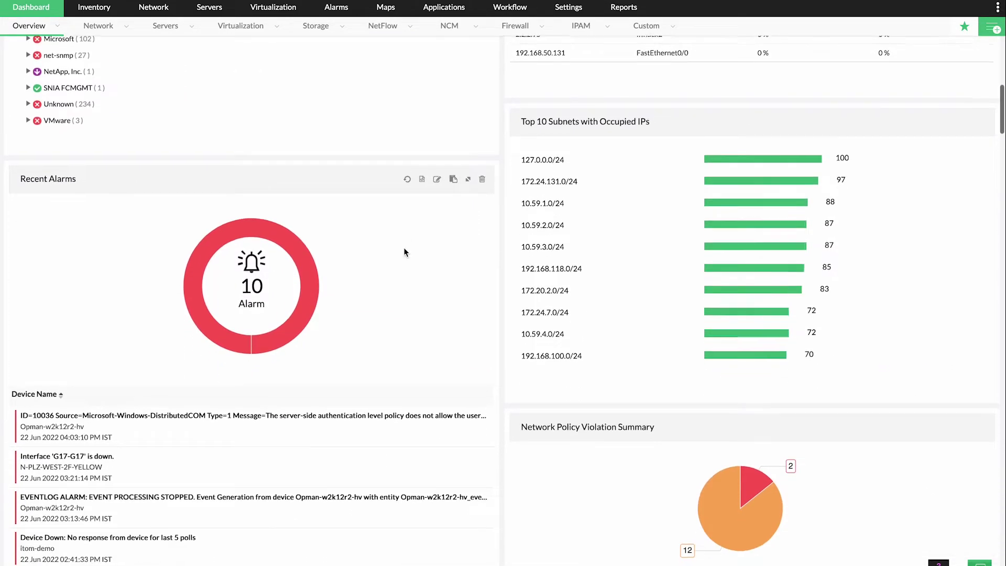
pyautogui.scroll(-1, 404, 252)
pyautogui.scroll(-1, 404, 252)
pyautogui.scroll(-1, 404, 252)
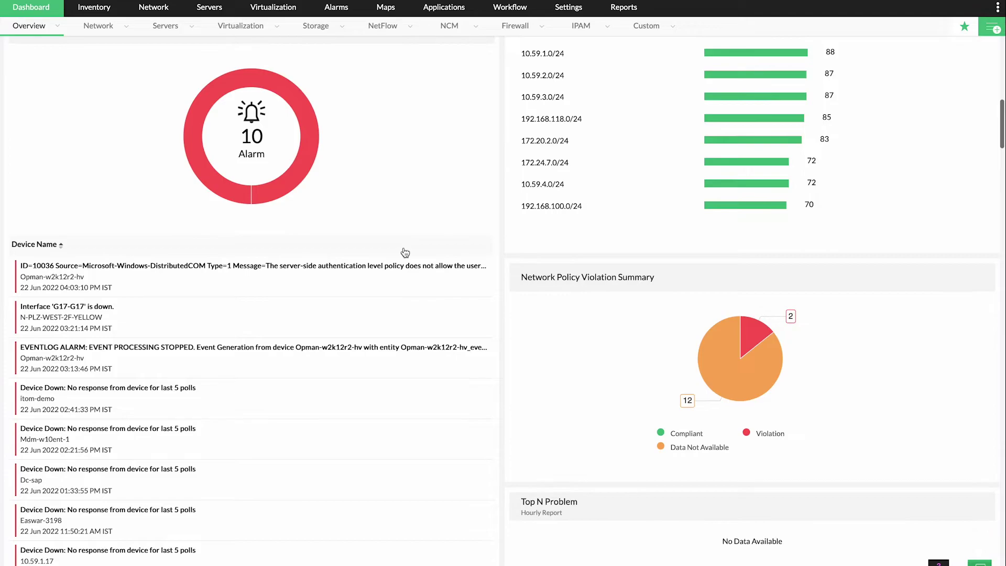
pyautogui.scroll(-1, 404, 252)
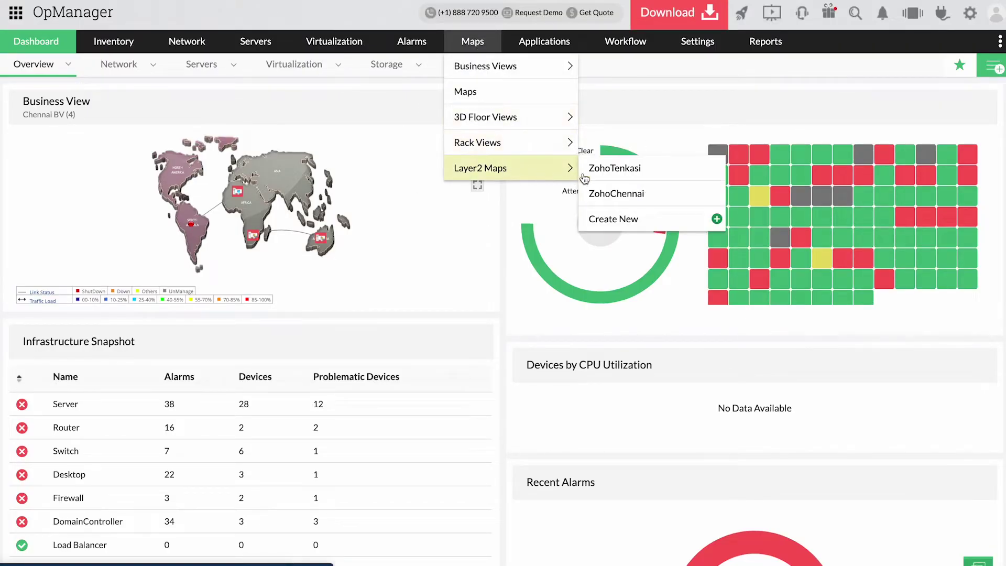
# Step: Open the ZohoTenkasi Layer2 topology map
pyautogui.click(612, 165)
pyautogui.scroll(2, 612, 271)
pyautogui.scroll(2, 612, 271)
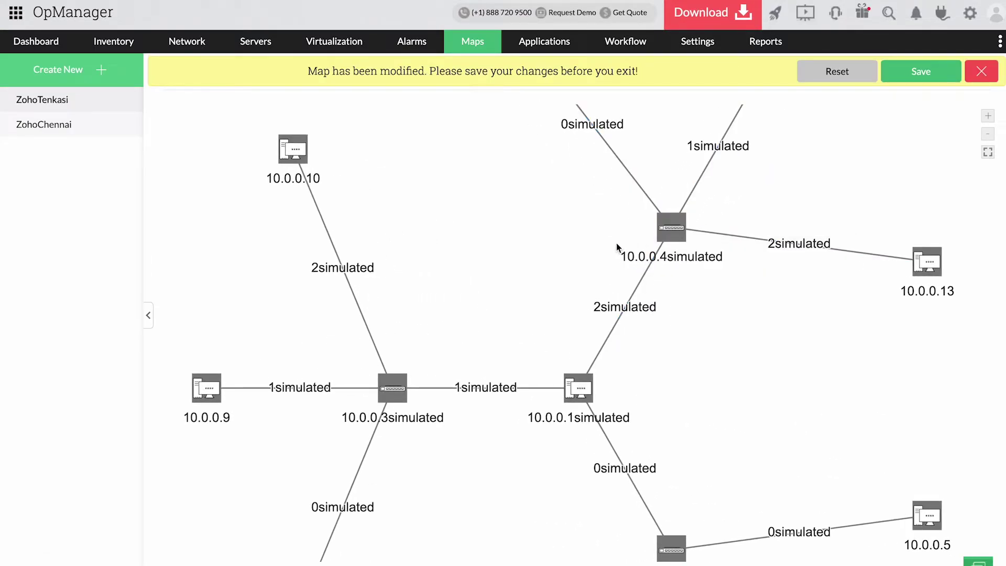
pyautogui.scroll(-3, 614, 252)
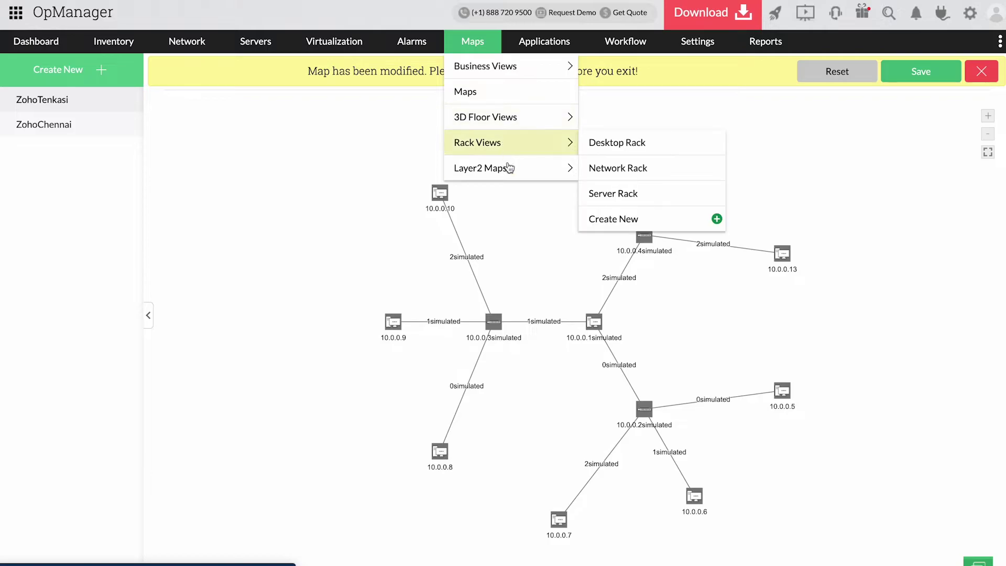
# Step: Switch to the ZohoChennai topology map, then open the Chennai BV business view
pyautogui.moveTo(480, 167)
pyautogui.click(611, 196)
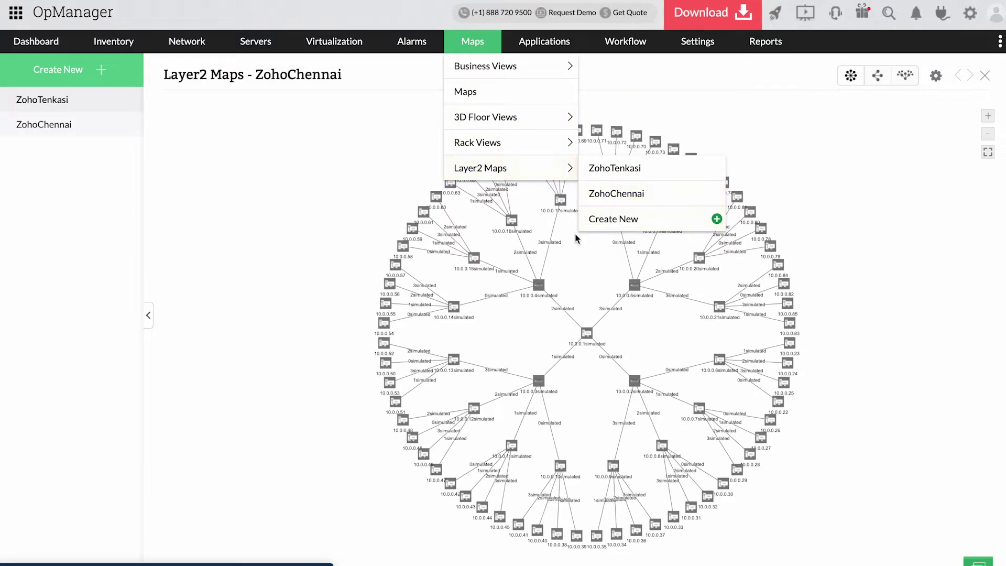
pyautogui.scroll(3, 601, 291)
pyautogui.scroll(2, 601, 291)
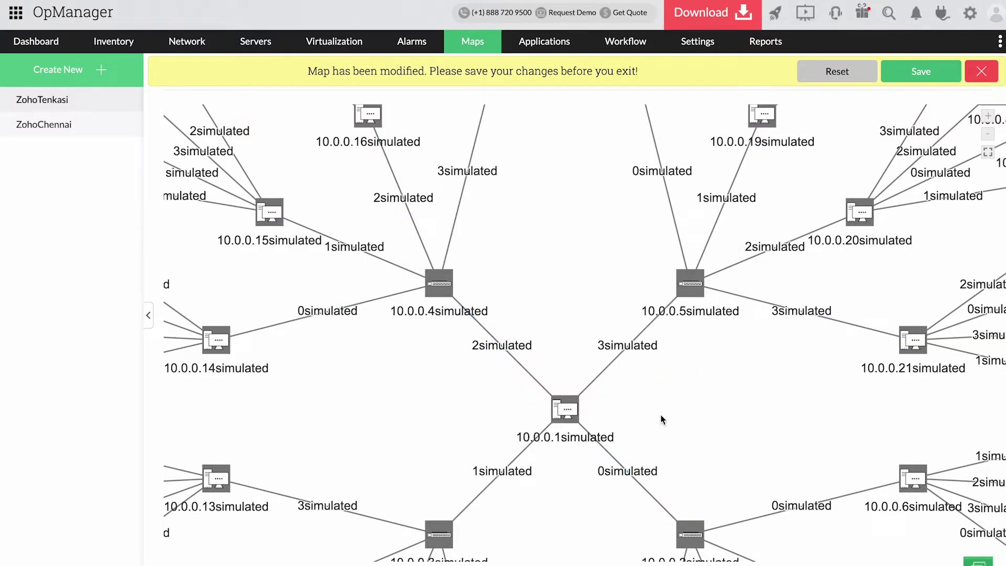
pyautogui.scroll(-2, 661, 420)
pyautogui.scroll(-2, 661, 420)
pyautogui.scroll(-2, 661, 420)
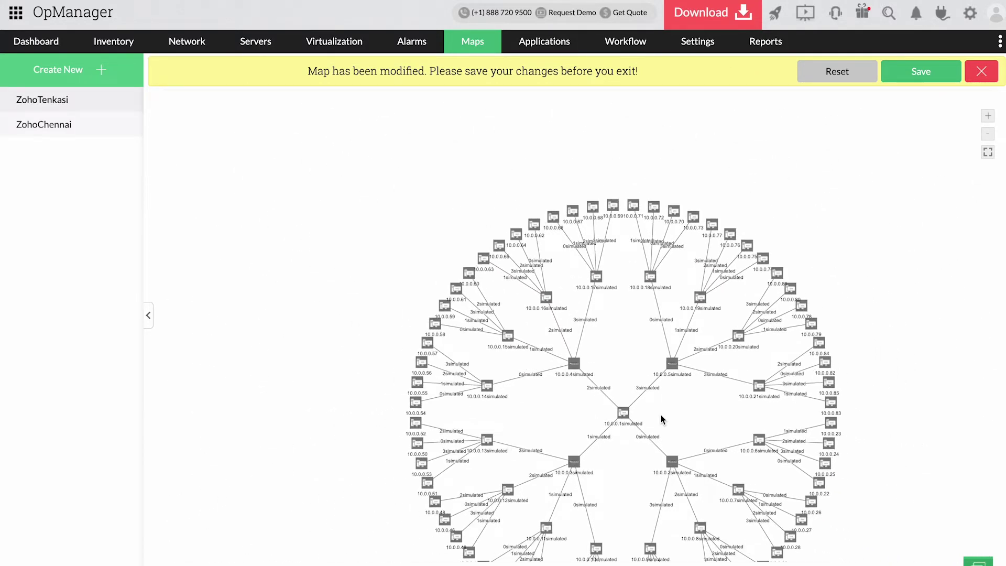
pyautogui.moveTo(485, 66)
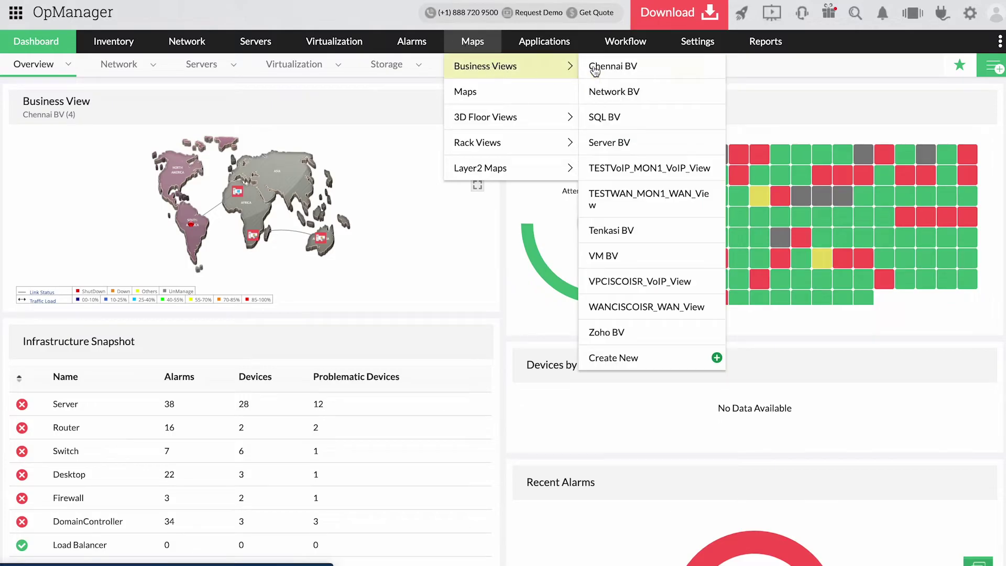
pyautogui.click(595, 69)
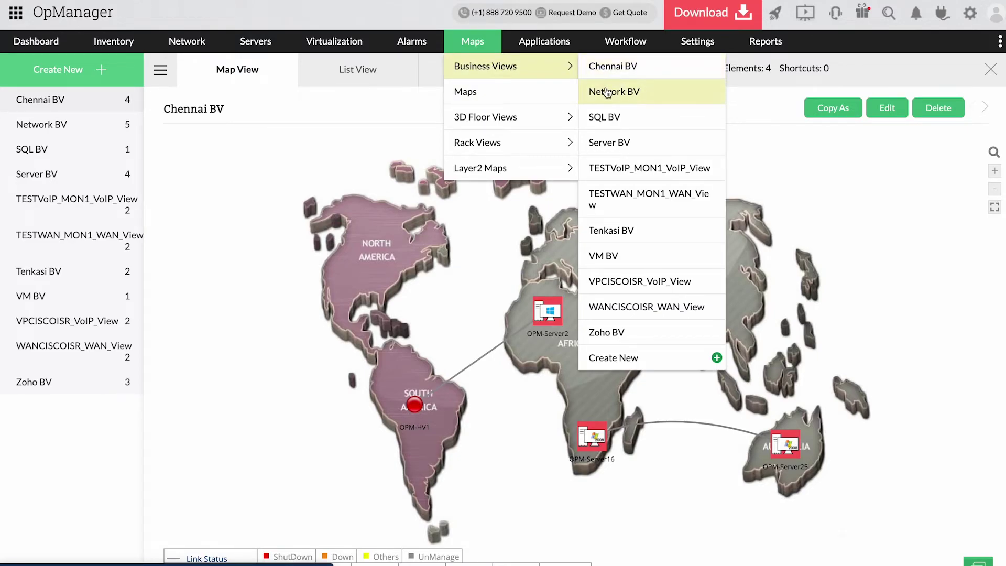
# Step: Switch from Chennai BV to the Network BV business view
pyautogui.click(606, 91)
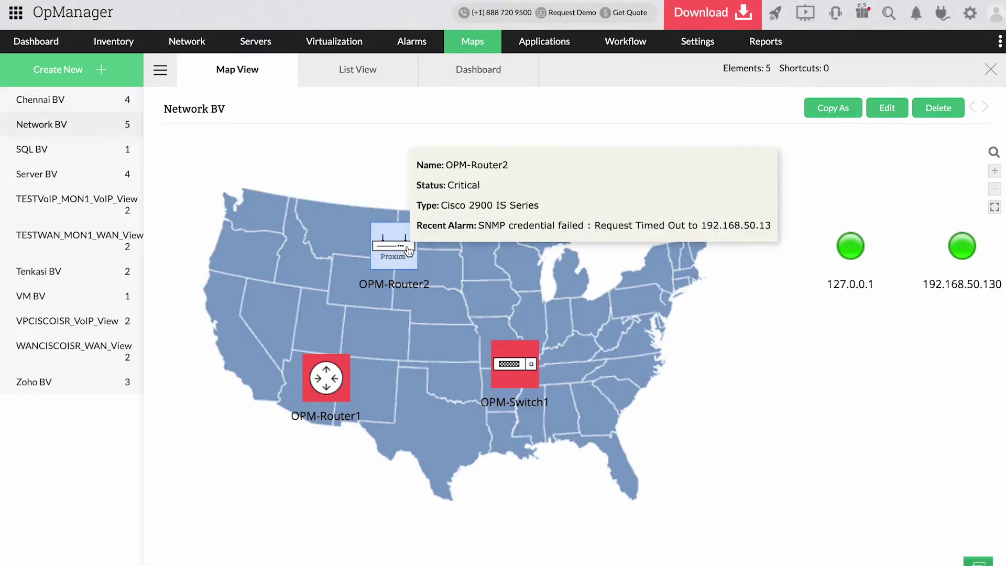
pyautogui.moveTo(394, 248)
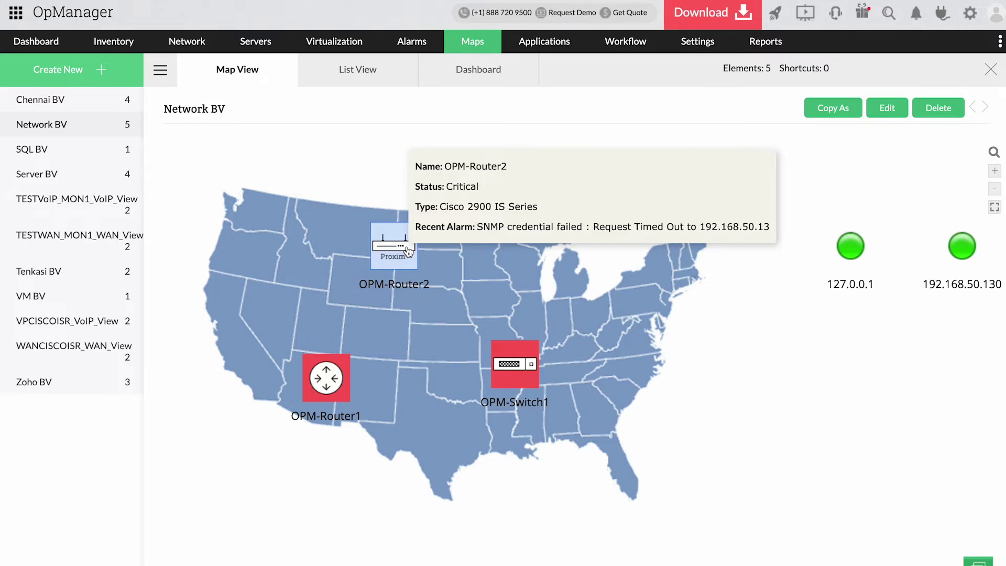
# Step: Open the geographic device map and inspect the Asia and Mexico device pins
pyautogui.moveTo(473, 41)
pyautogui.click(490, 90)
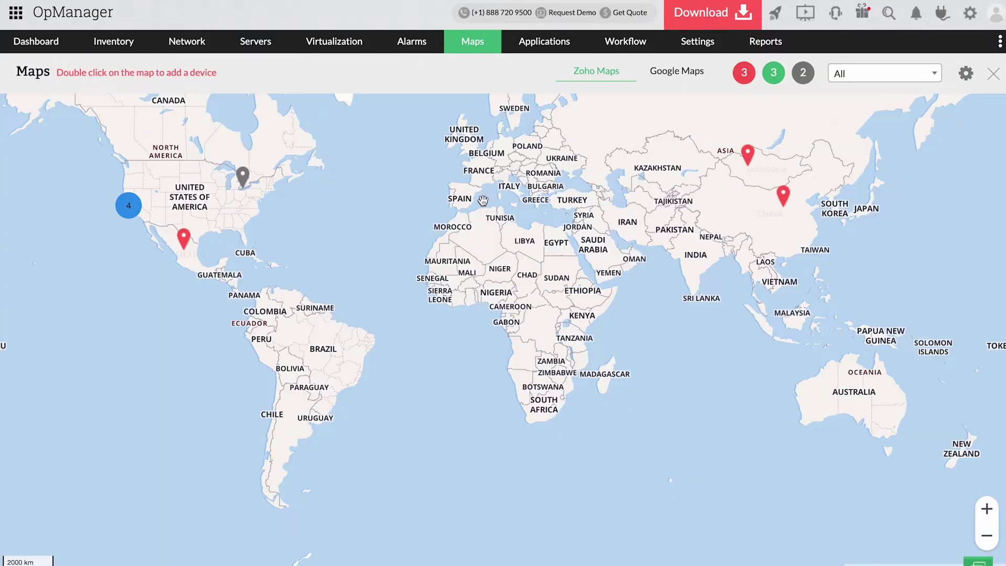
pyautogui.click(748, 158)
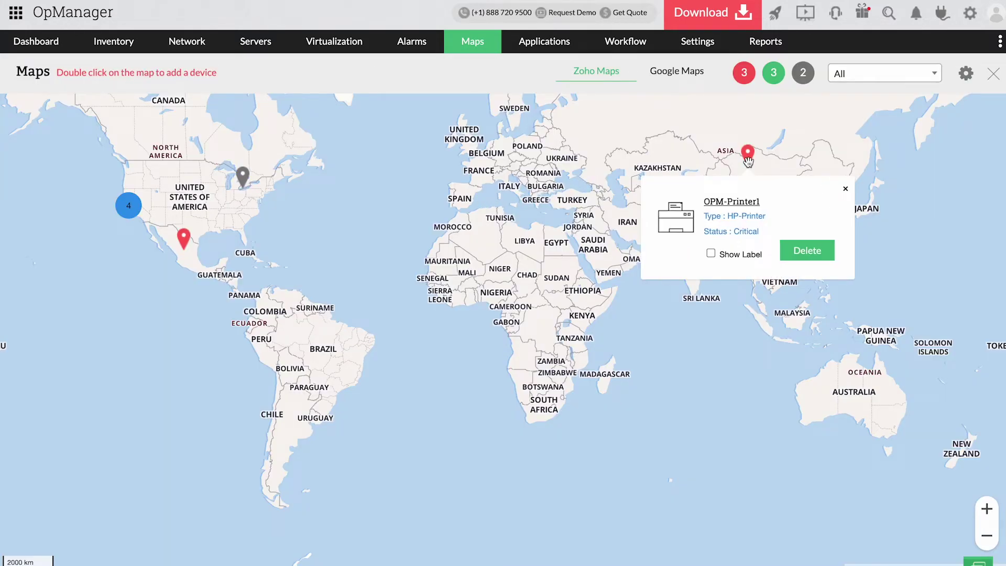
pyautogui.click(185, 239)
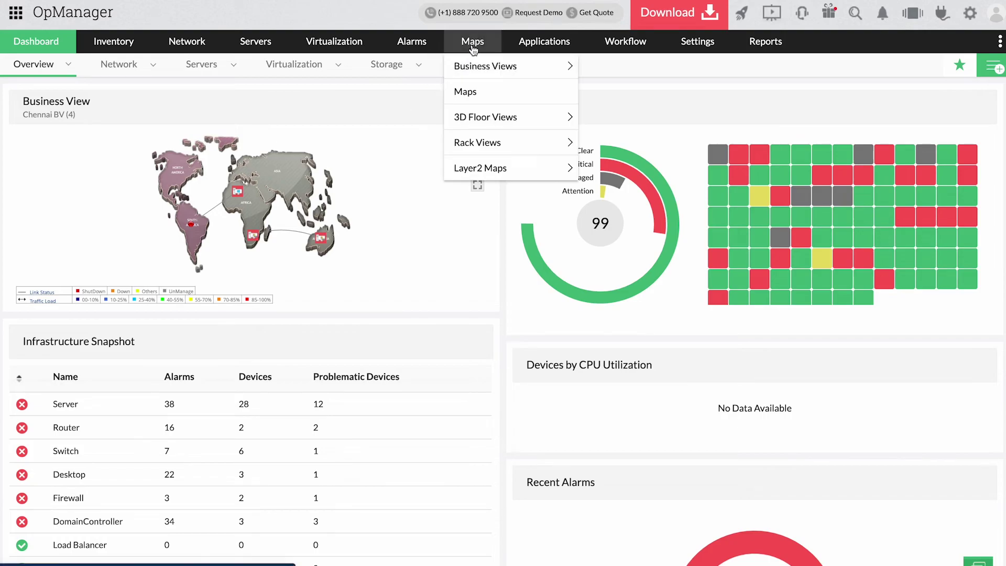
# Step: View the Desktop Rack and Network Rack, then open the Sample Floor 3D view
pyautogui.click(613, 150)
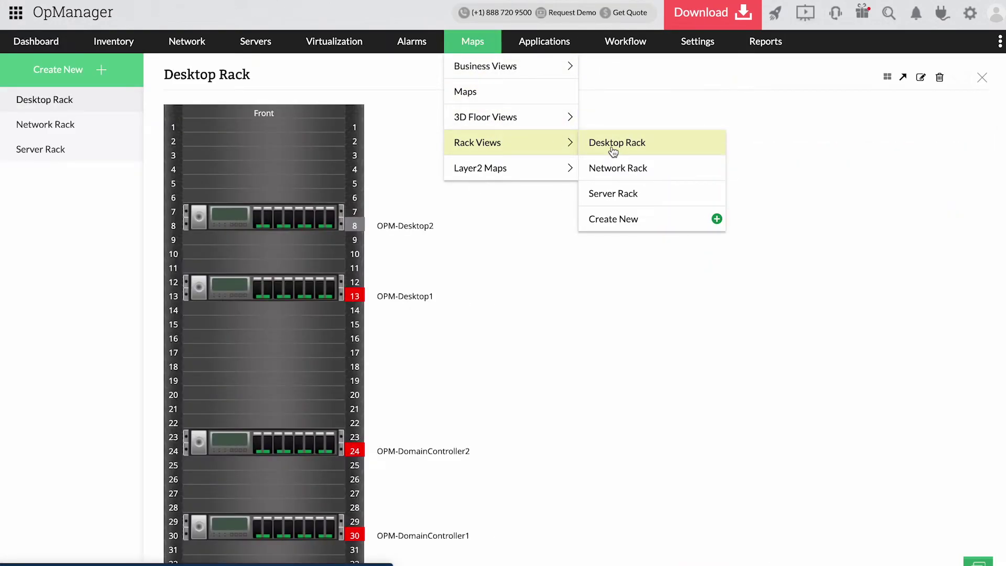
pyautogui.click(612, 169)
pyautogui.moveTo(485, 117)
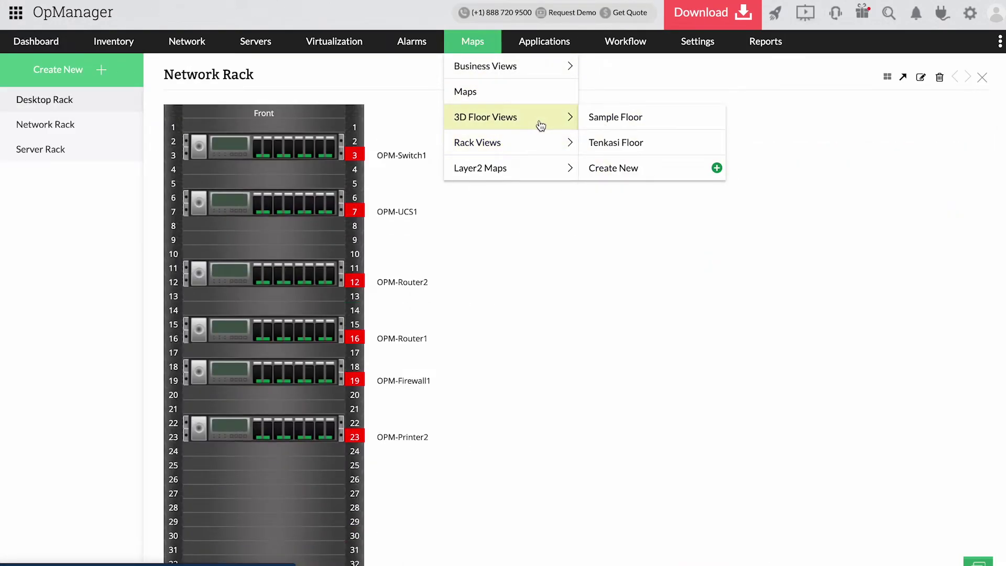
pyautogui.click(601, 119)
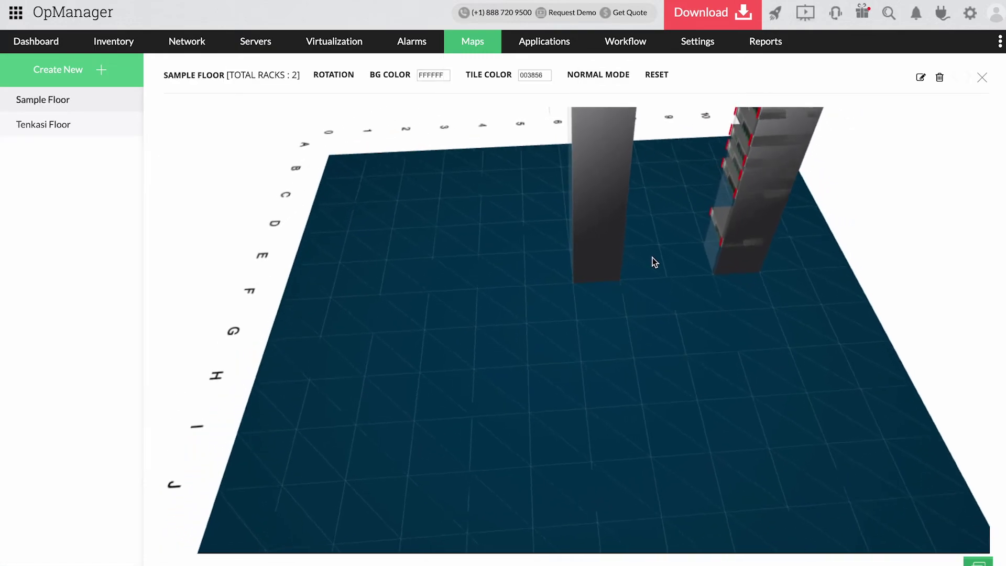